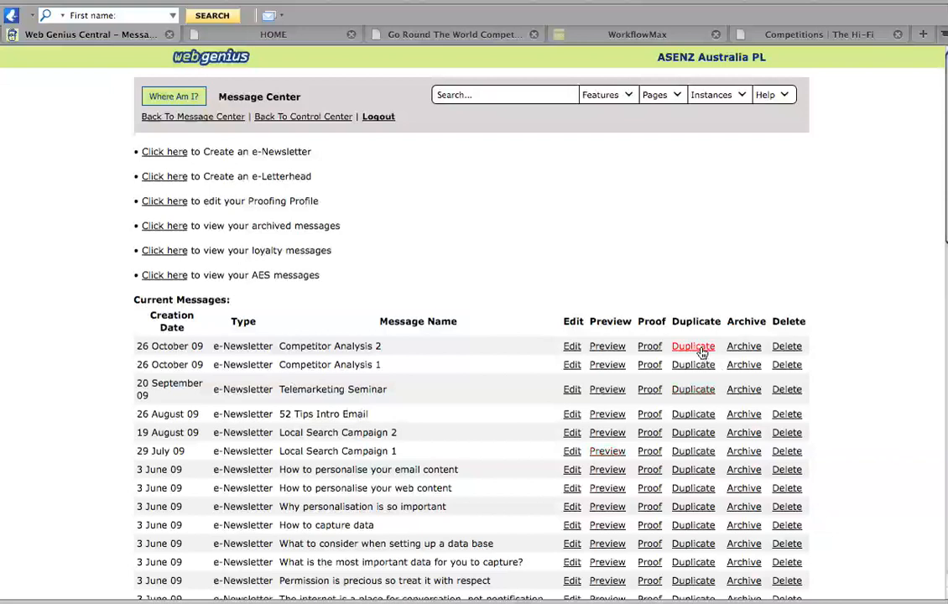
Create a new e-newsletter and set its default subject line to "Hi (Name), here's your invoice for order number (OrderID)"
click(167, 153)
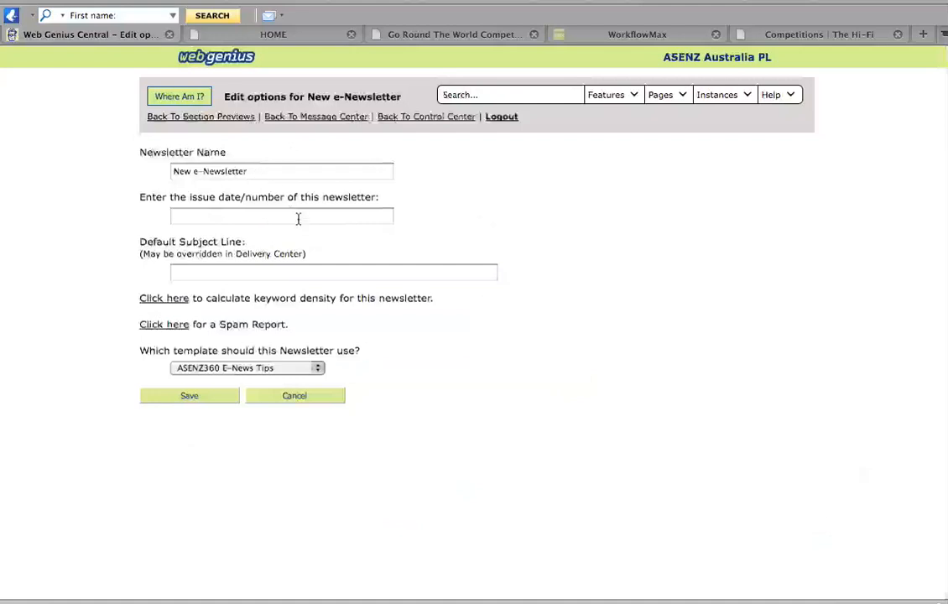
click(243, 273)
text(H)
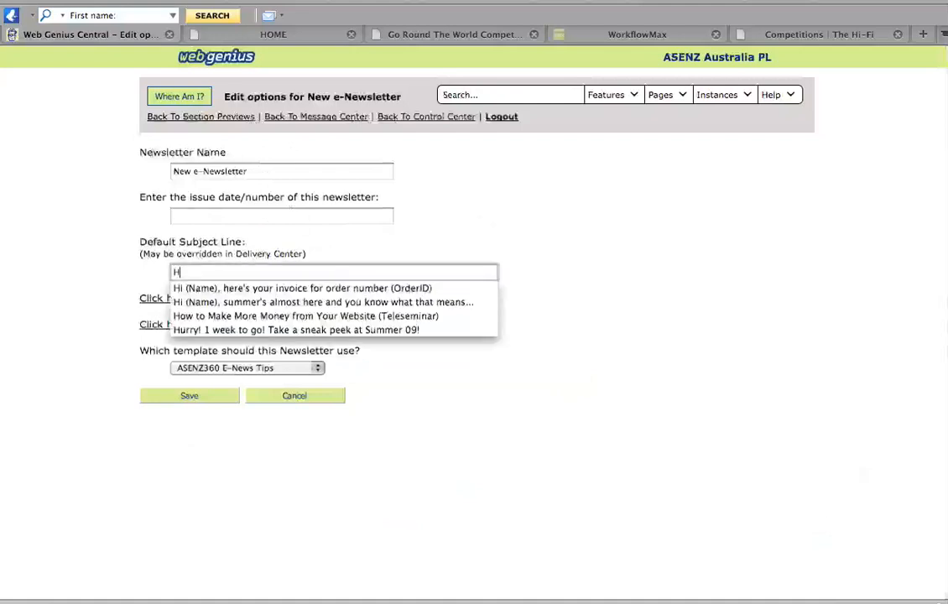
text(i)
click(270, 289)
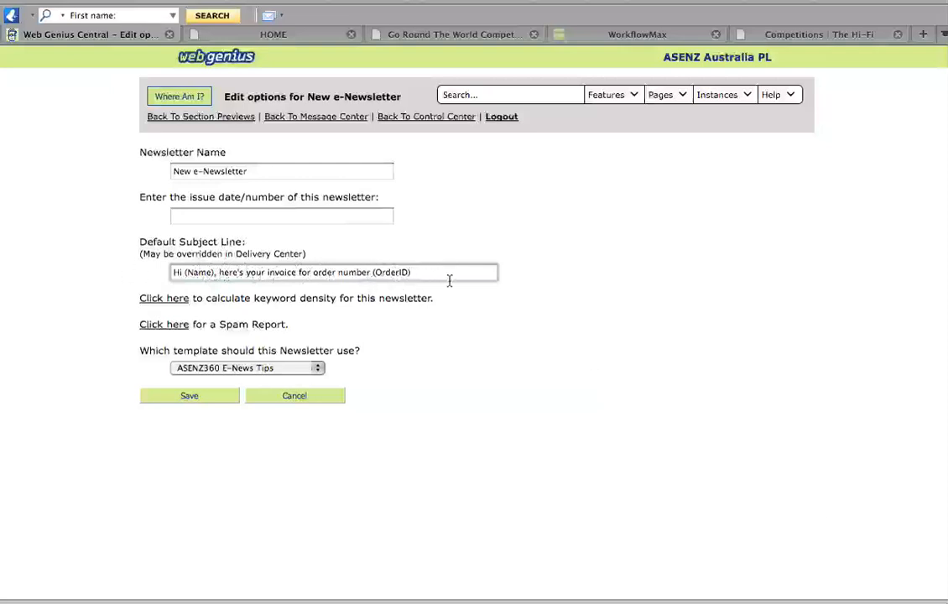
Keep the ASENZ360 E-News Tips template for the newsletter and save its options
click(319, 369)
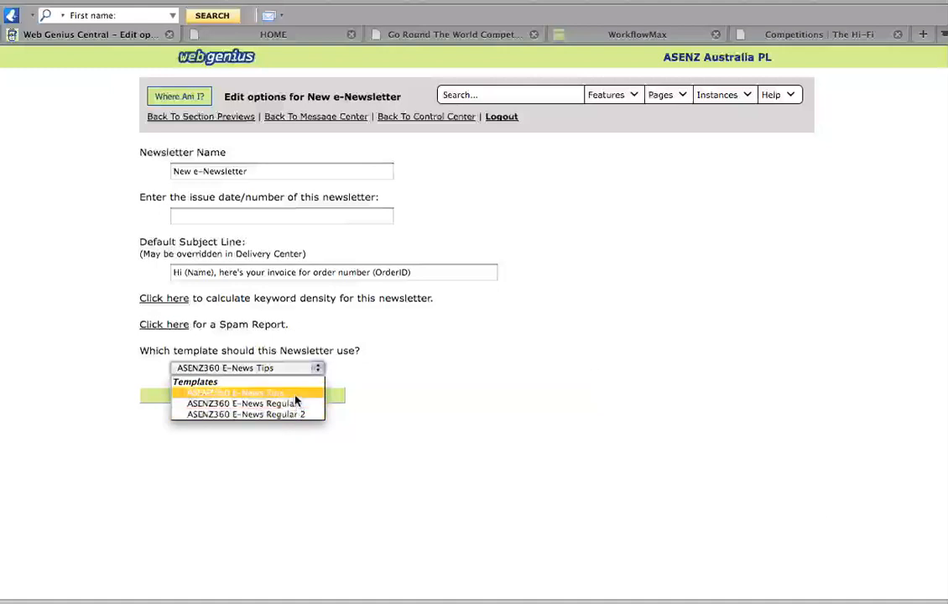
click(443, 350)
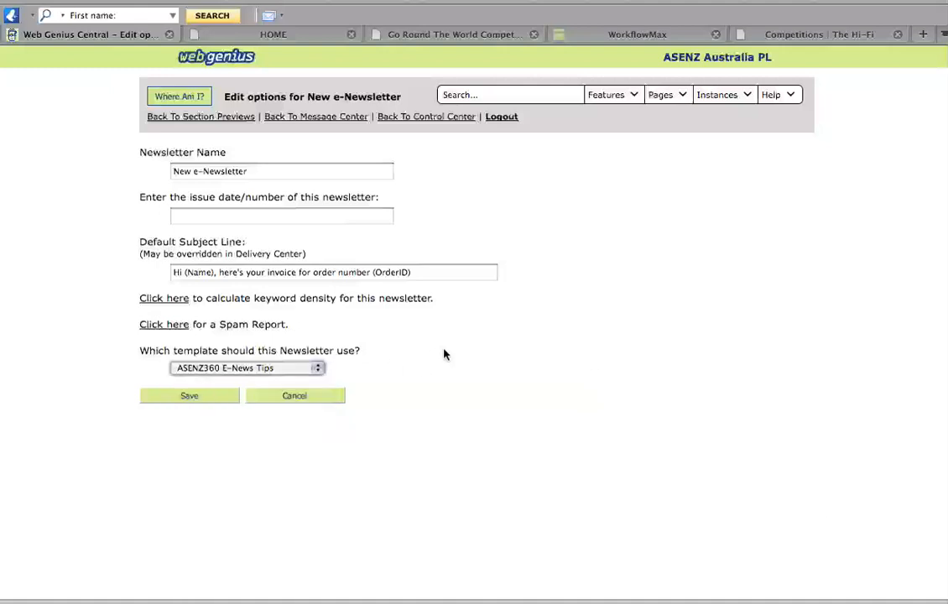
click(194, 395)
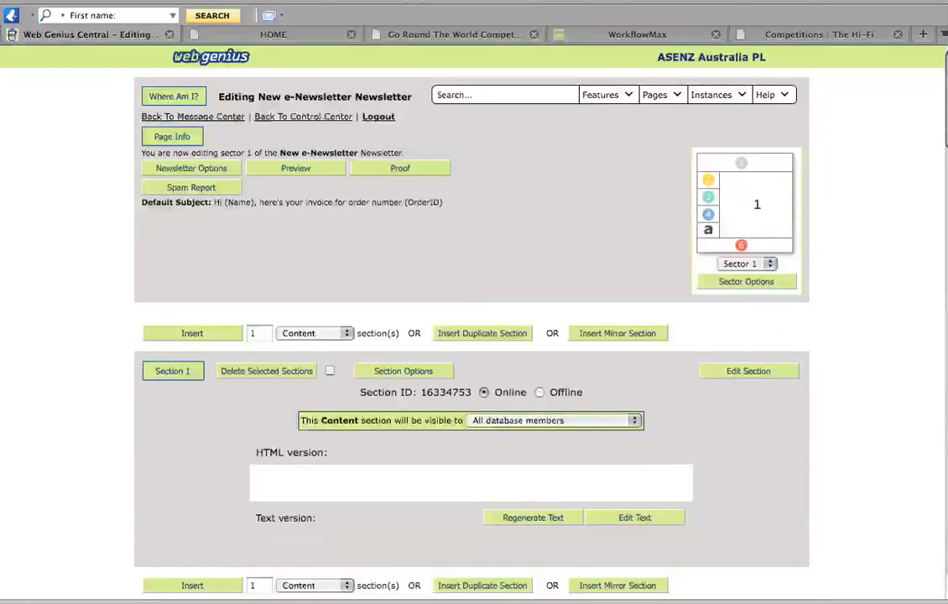
Leave the new newsletter for the Message Center and open the Competitor Analysis 2 newsletter for editing
scroll(854, 228, down, 3)
scroll(474, 318, down, 2)
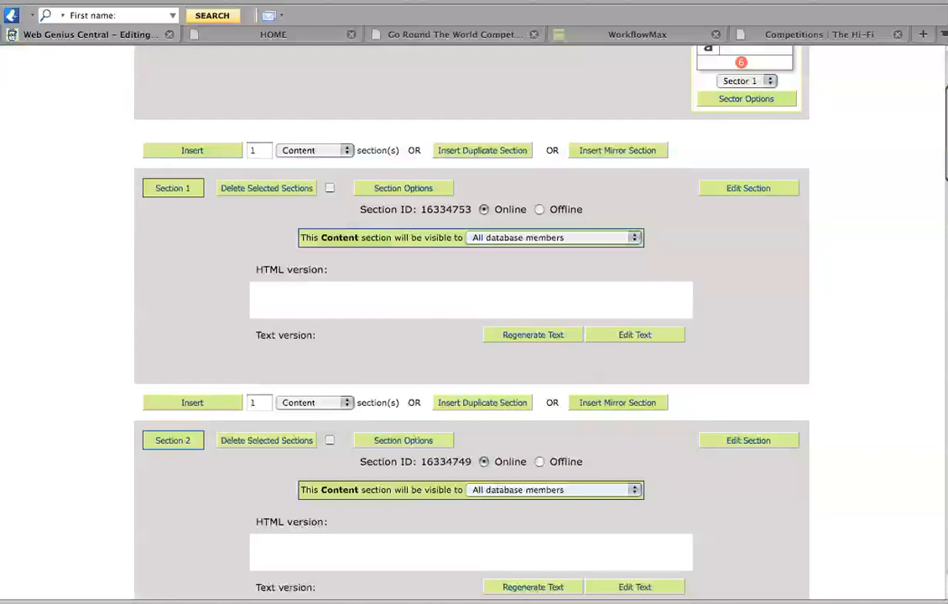
scroll(347, 220, up, 5)
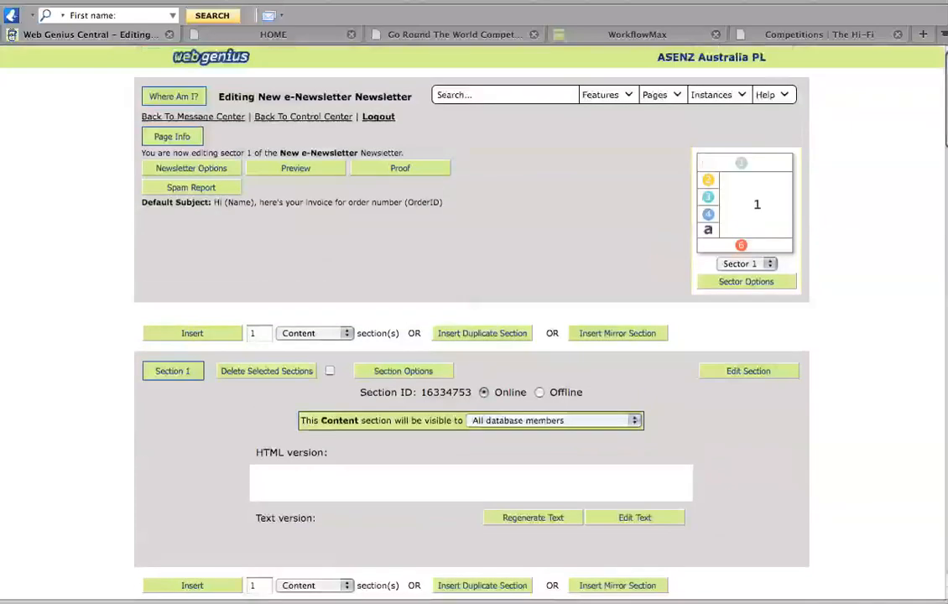
click(193, 117)
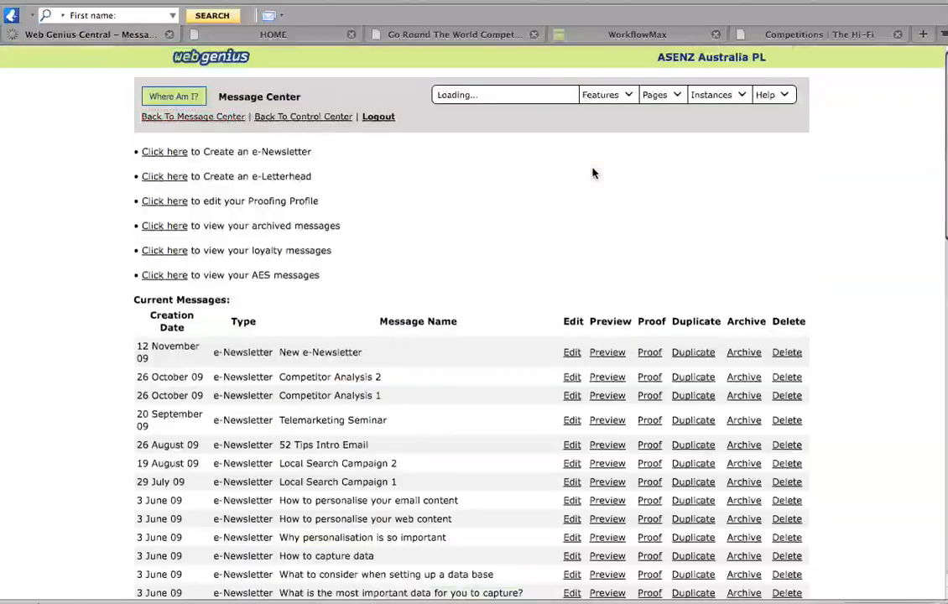
click(571, 378)
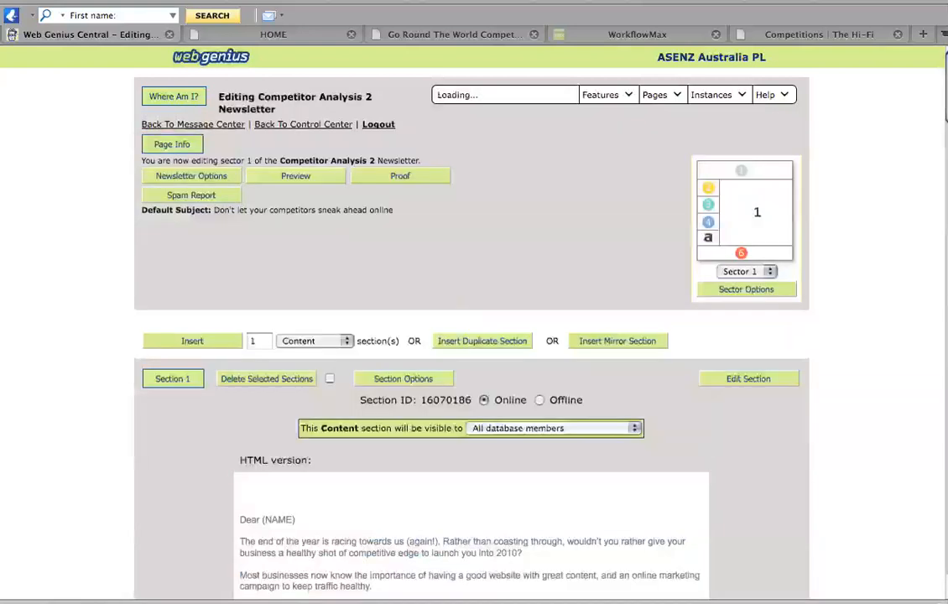
Review the HTML and text versions of Section 1 in the Competitor Analysis 2 newsletter
scroll(945, 109, down, 10)
mouse_move(945, 145)
mouse_down()
mouse_move(946, 196)
mouse_move(943, 109)
mouse_move(942, 157)
mouse_up()
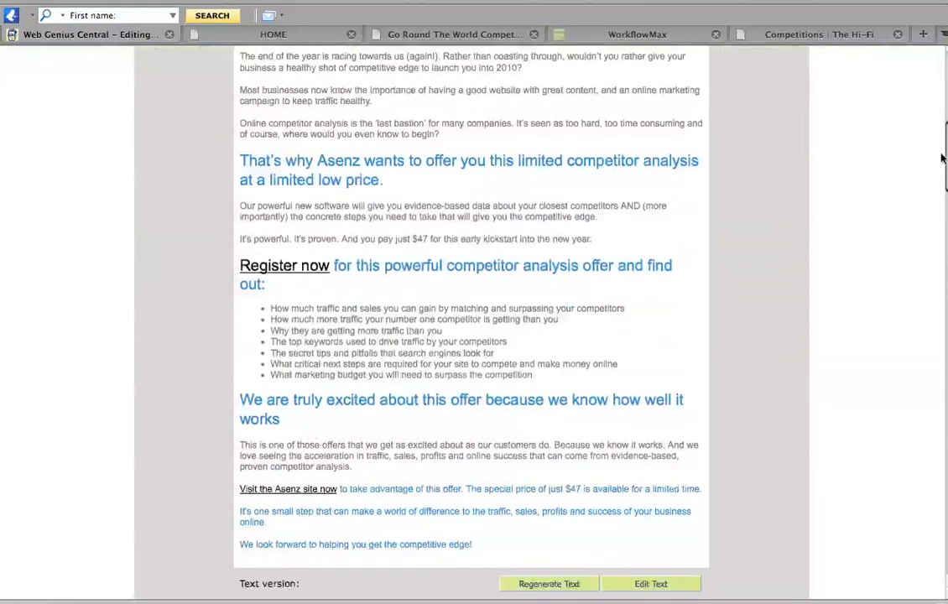
drag(943, 157, 939, 206)
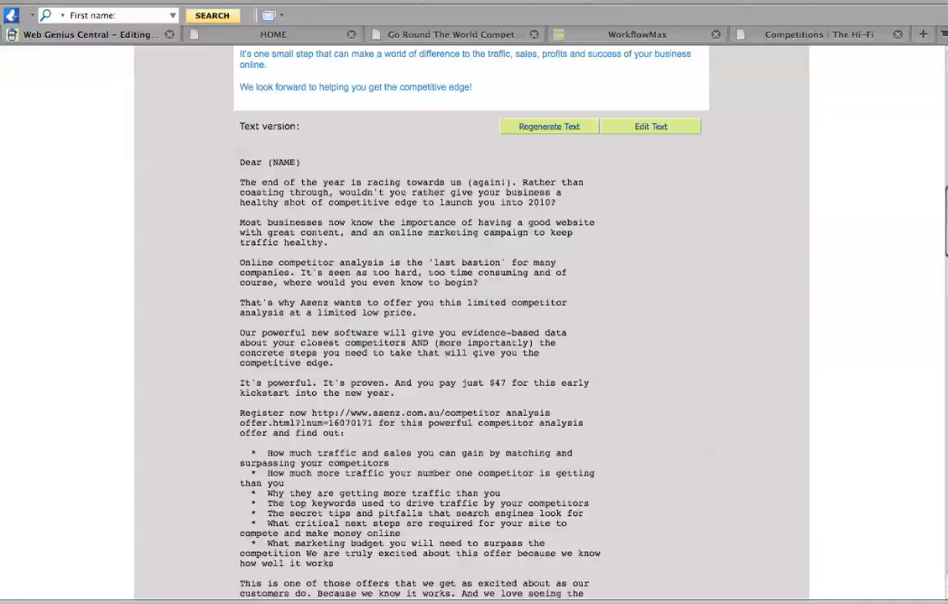
scroll(470, 336, down, 3)
scroll(469, 335, up, 4)
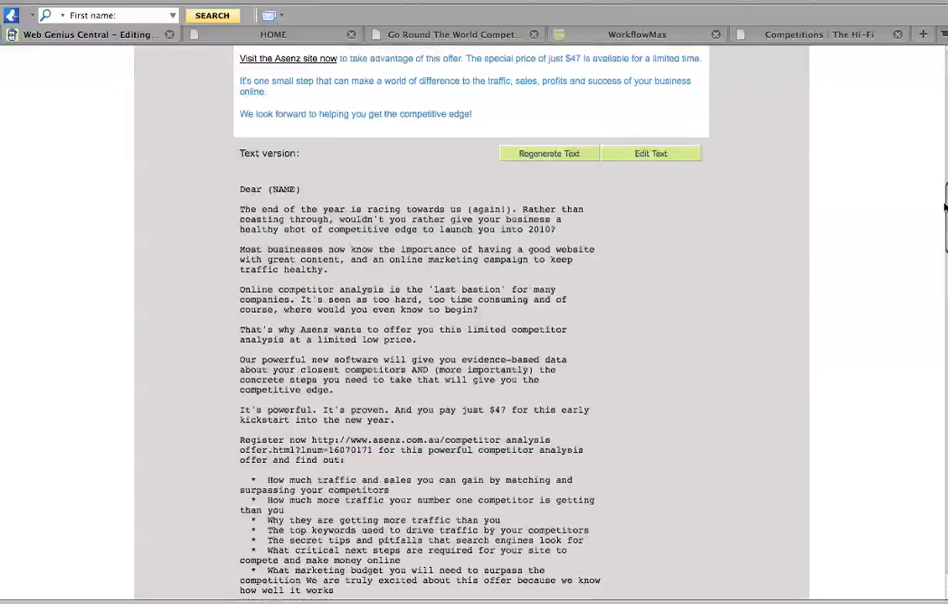
drag(945, 205, 944, 84)
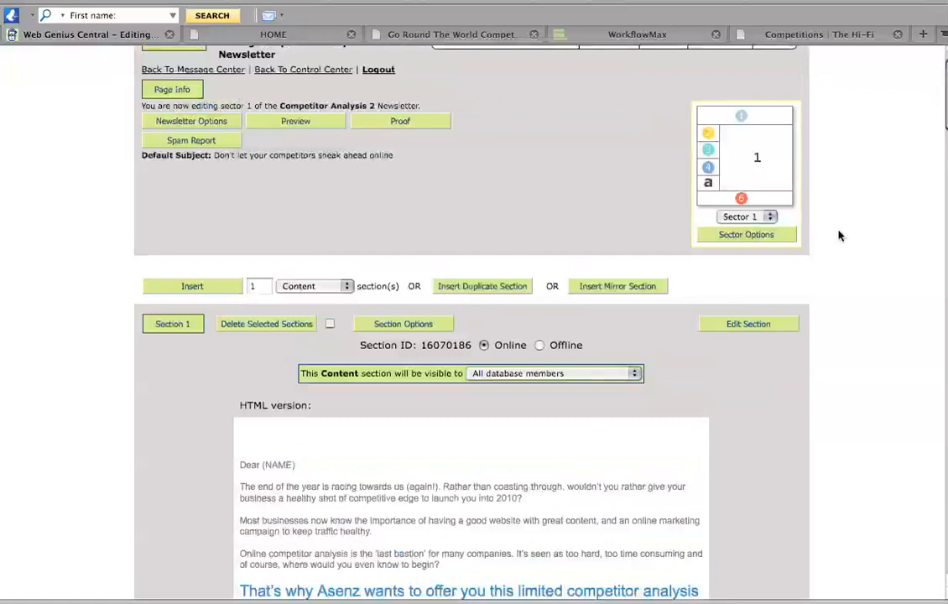
scroll(941, 115, up, 2)
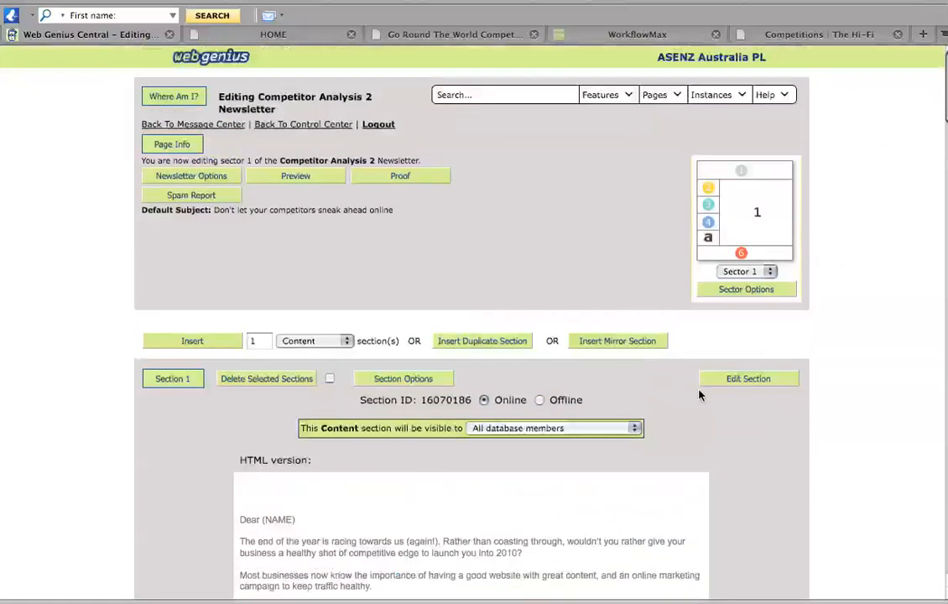
Preview the HTML version of the Competitor Analysis 2 newsletter, then return to its section previews
click(295, 177)
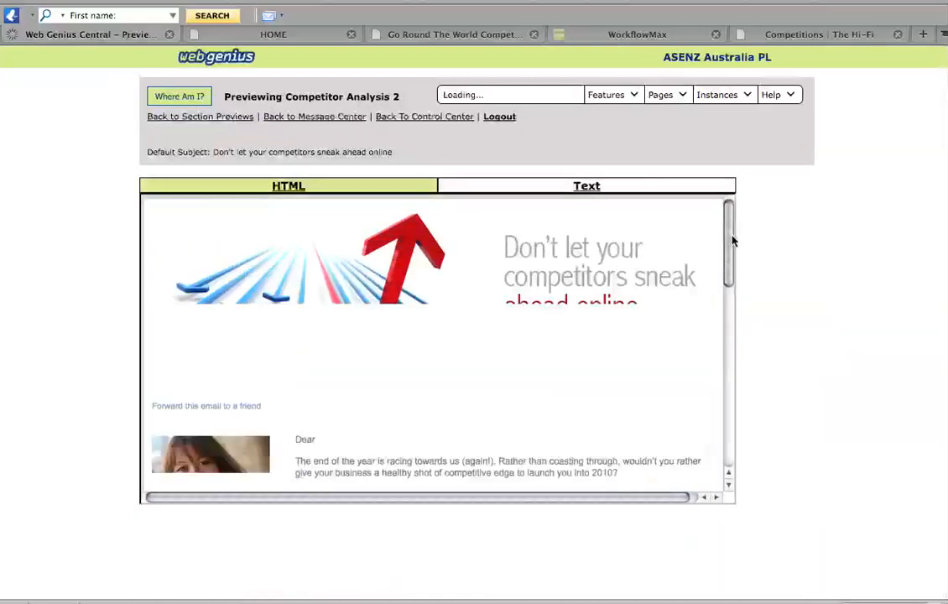
drag(730, 242, 728, 417)
drag(726, 380, 707, 336)
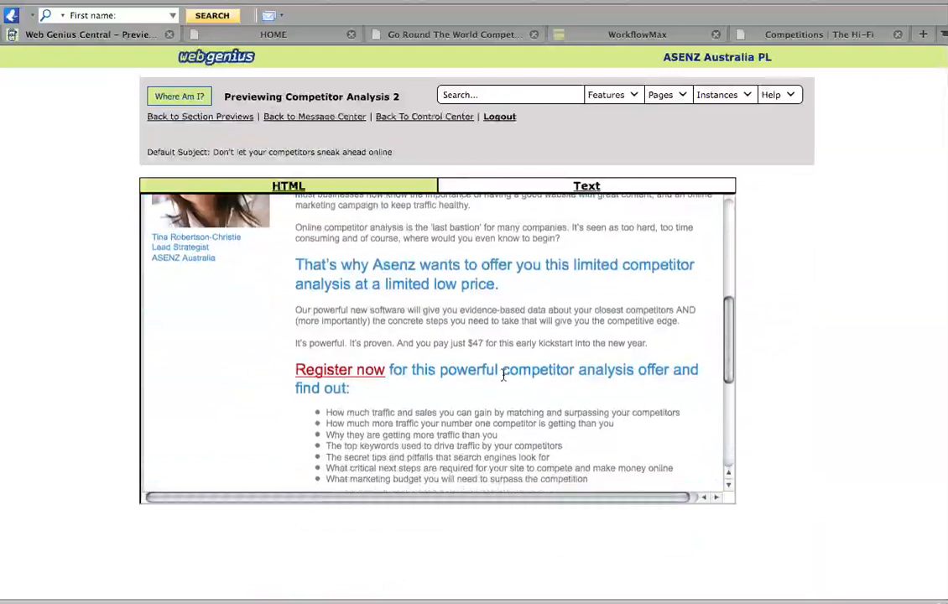
drag(727, 366, 730, 270)
click(215, 117)
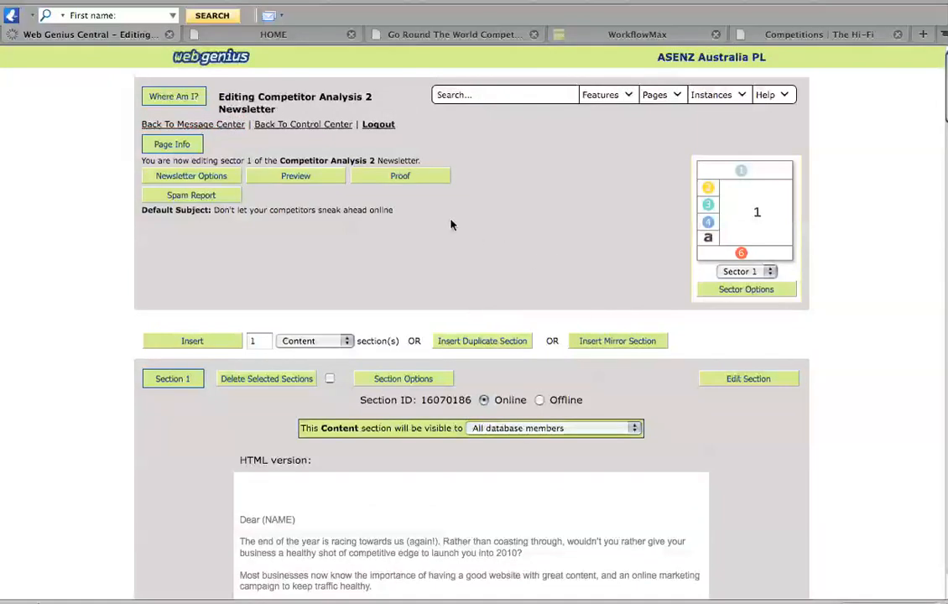
Open the proof form for the Competitor Analysis 2 newsletter and fill in the sender's email address
click(418, 177)
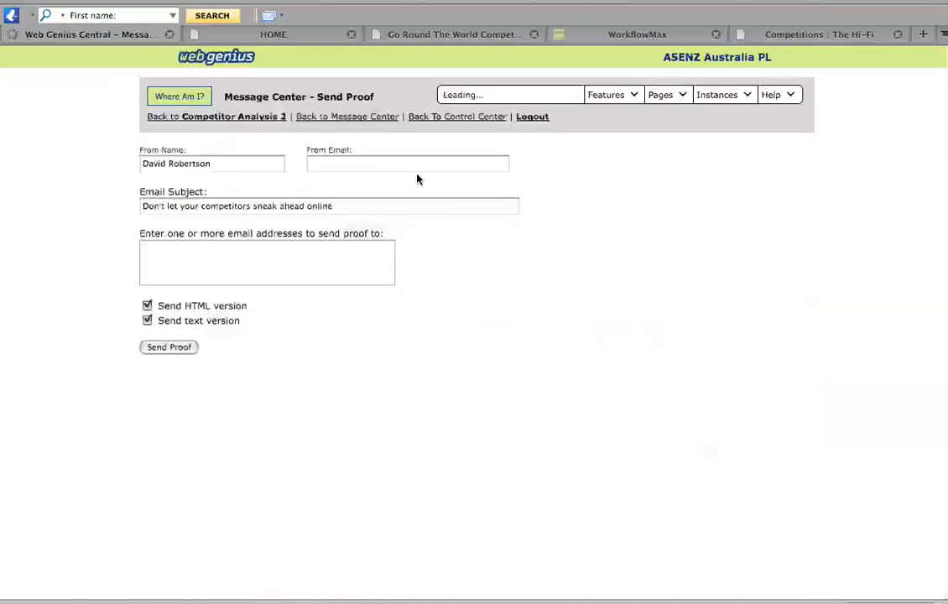
click(344, 162)
text(d)
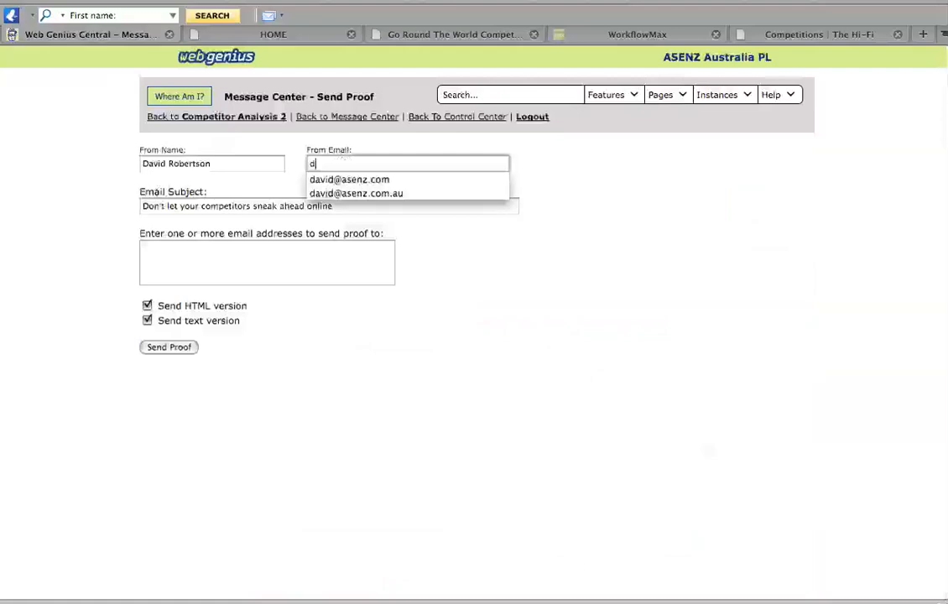
click(356, 195)
Copy the sender's email address into the list of addresses that receive the proof
drag(413, 164, 202, 168)
key(super+c)
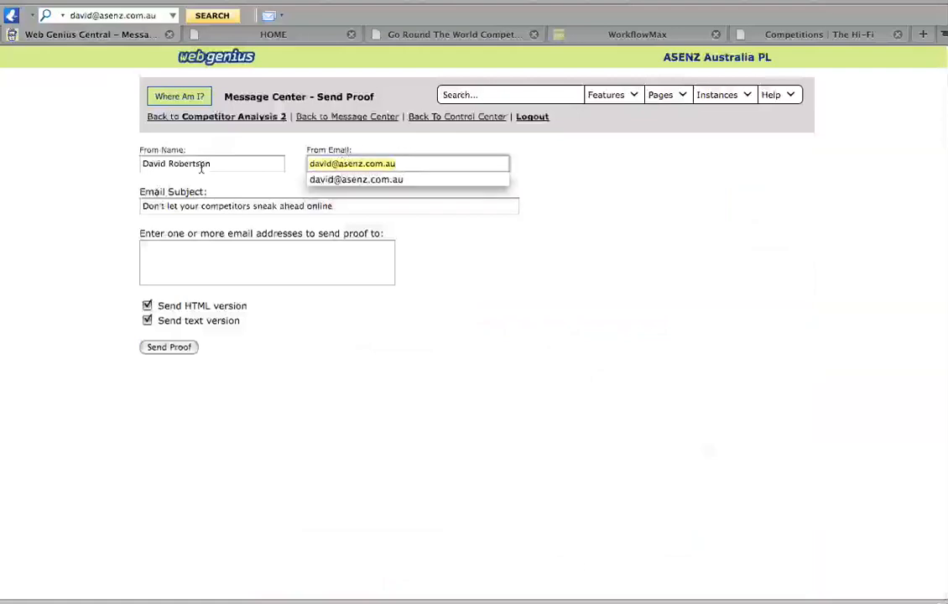
click(201, 257)
key(super+v)
click(200, 257)
key(super+v)
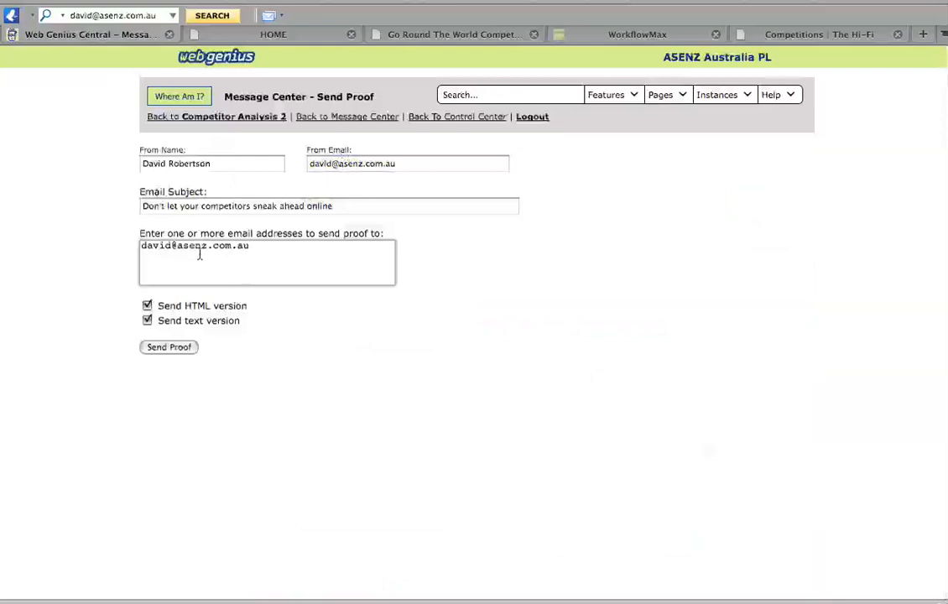